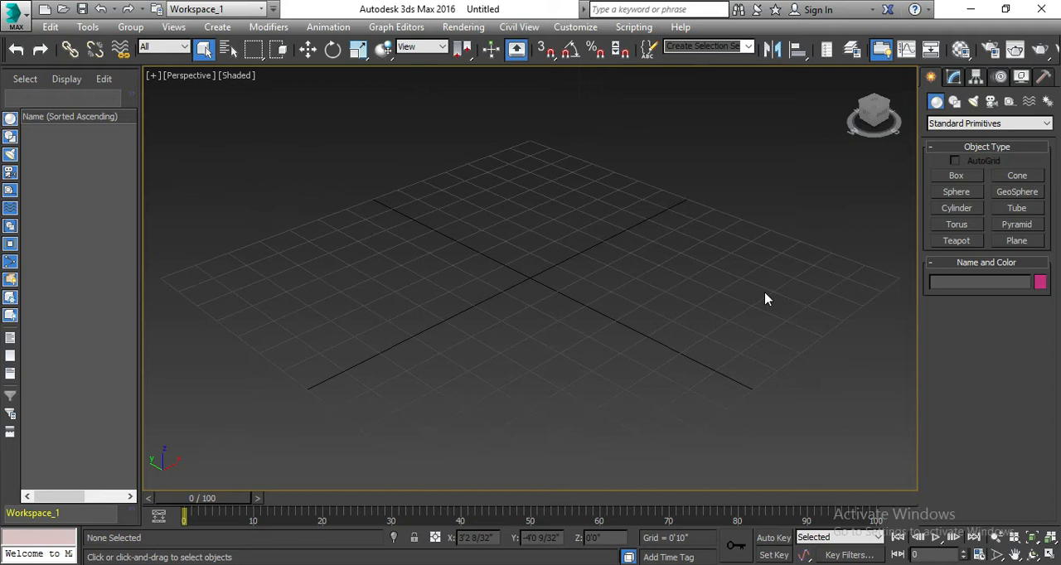
# - Create a thin upright box near the grid's centre, about 1 inch long, 3'3" wide and 3'1" high
pyautogui.scroll(-4, 512, 422)
pyautogui.scroll(4, 535, 379)
pyautogui.click(957, 179)
pyautogui.moveTo(457, 323); pyautogui.dragTo(561, 284)
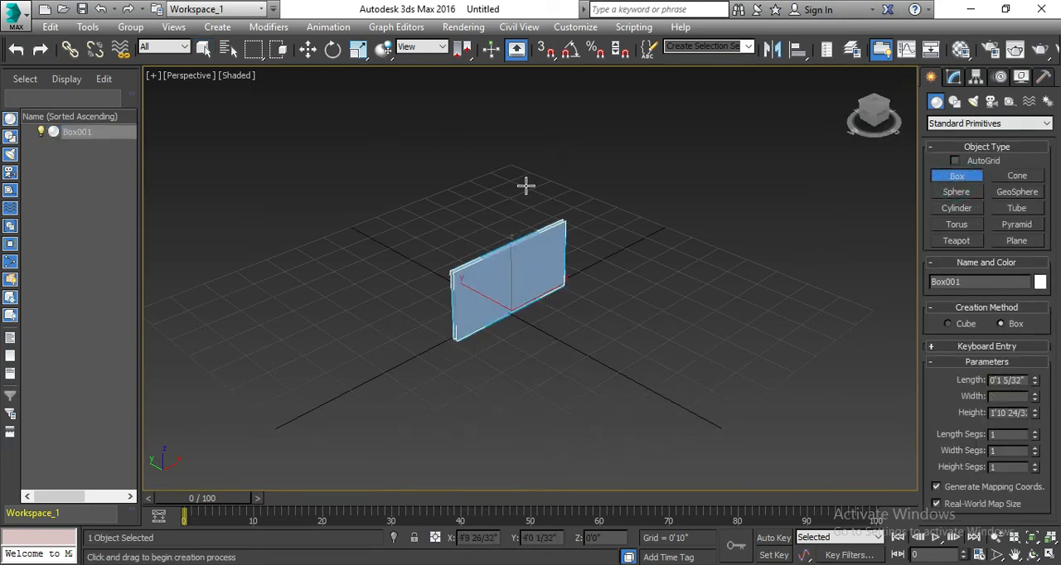
pyautogui.click(509, 140)
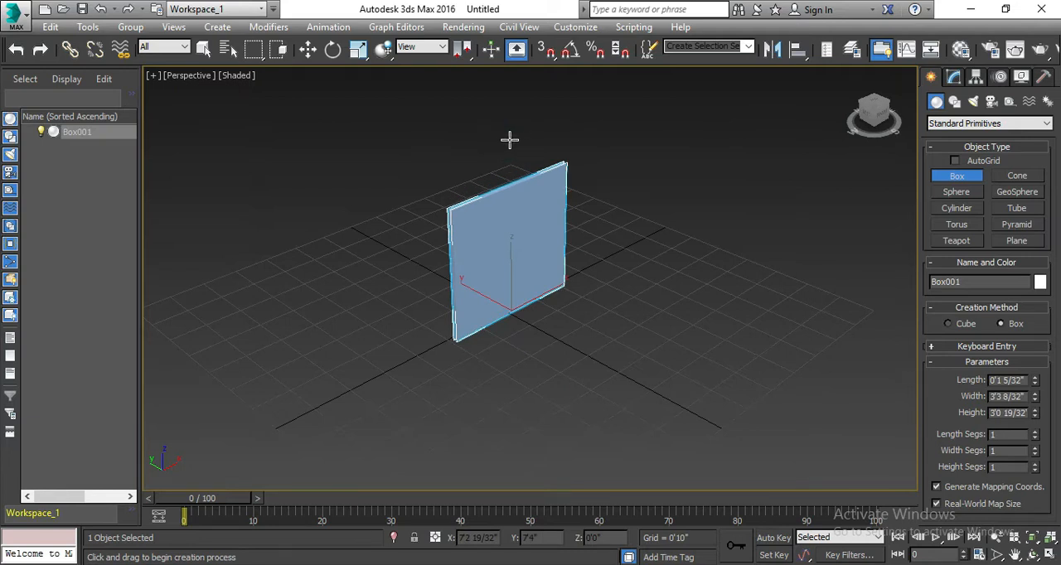
pyautogui.rightClick(509, 139)
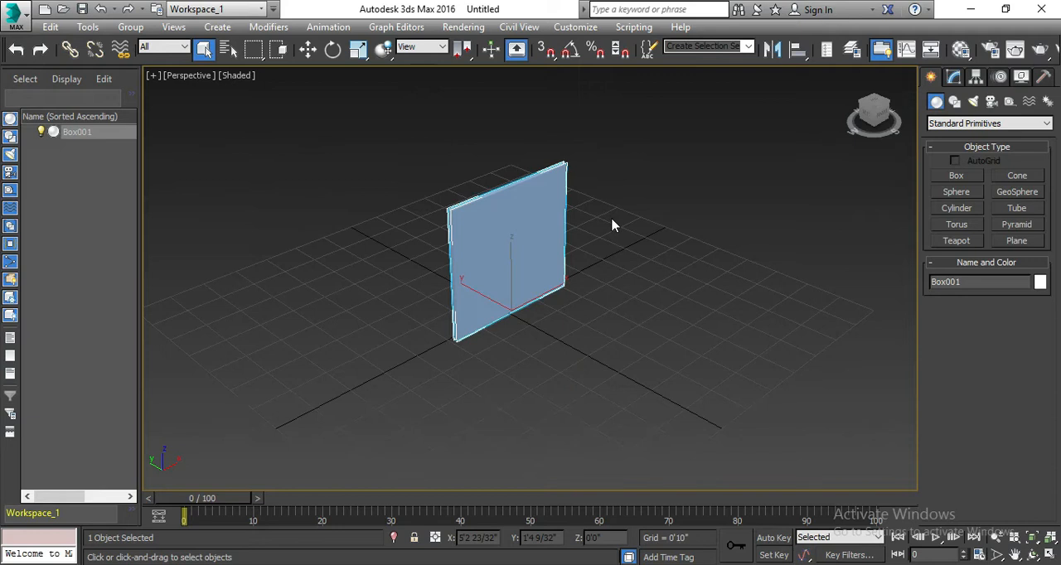
pyautogui.scroll(3, 611, 217)
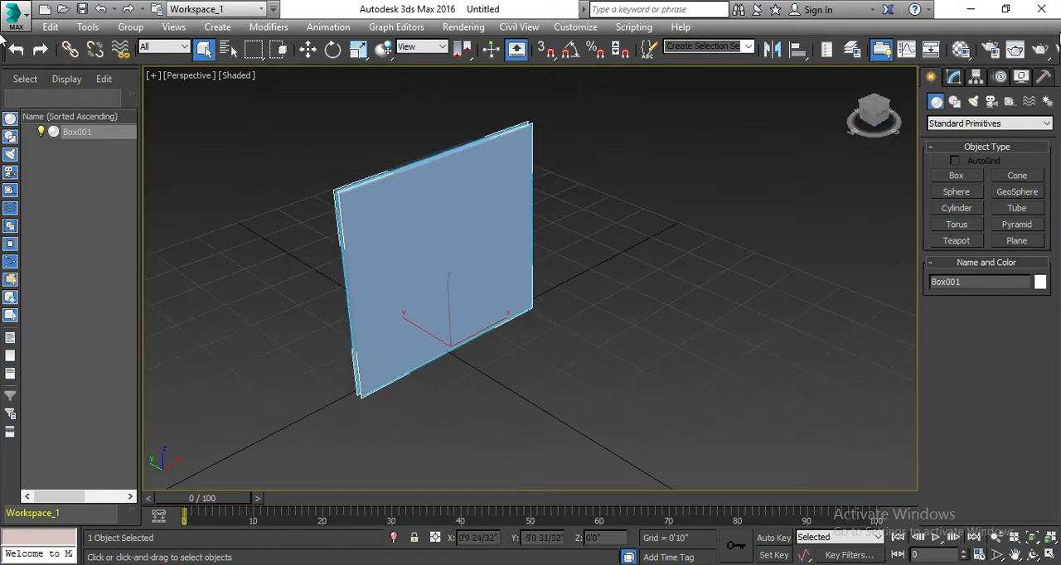
# - Convert the first sample material, 01 - Default, to a VRayBlendMtl, keeping the old material as a sub-material
pyautogui.click(961, 50)
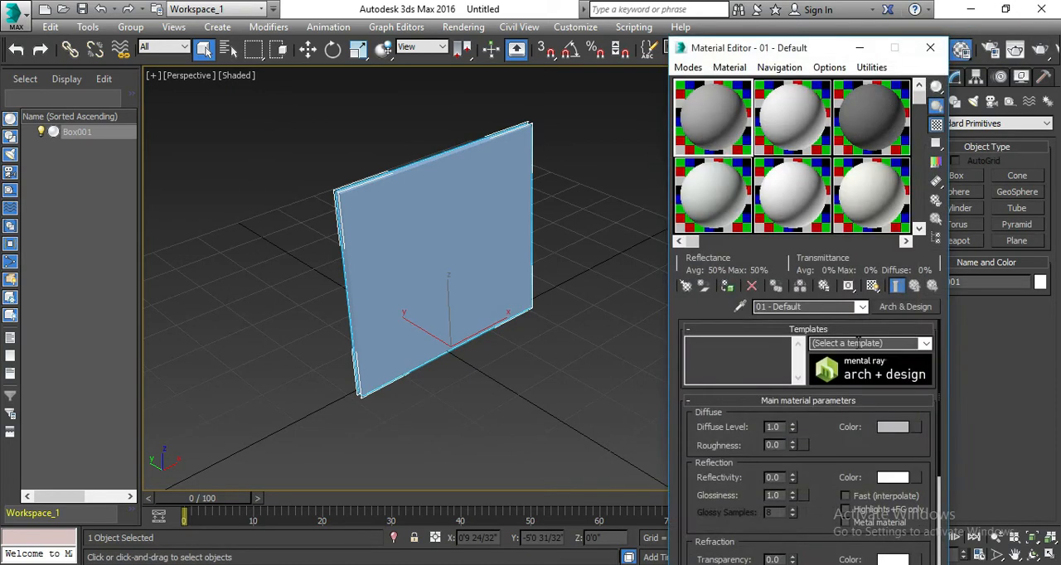
pyautogui.click(906, 307)
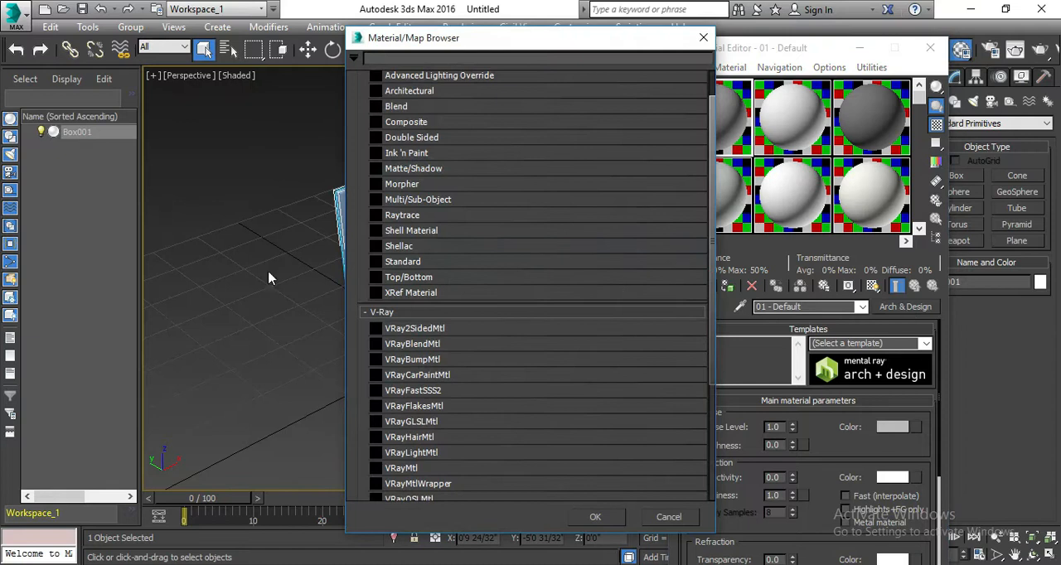
pyautogui.doubleClick(400, 347)
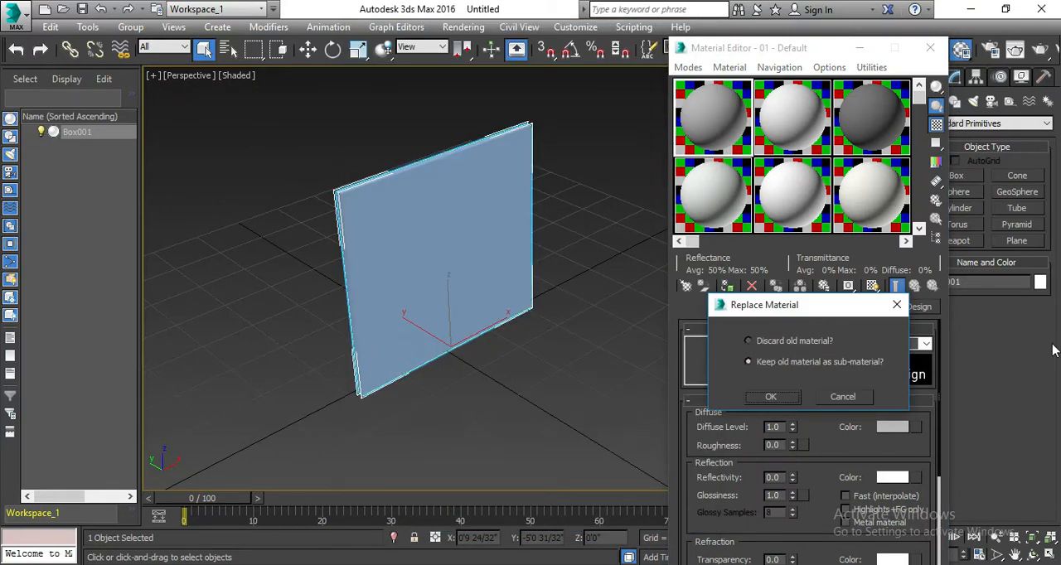
pyautogui.click(783, 363)
pyautogui.click(770, 398)
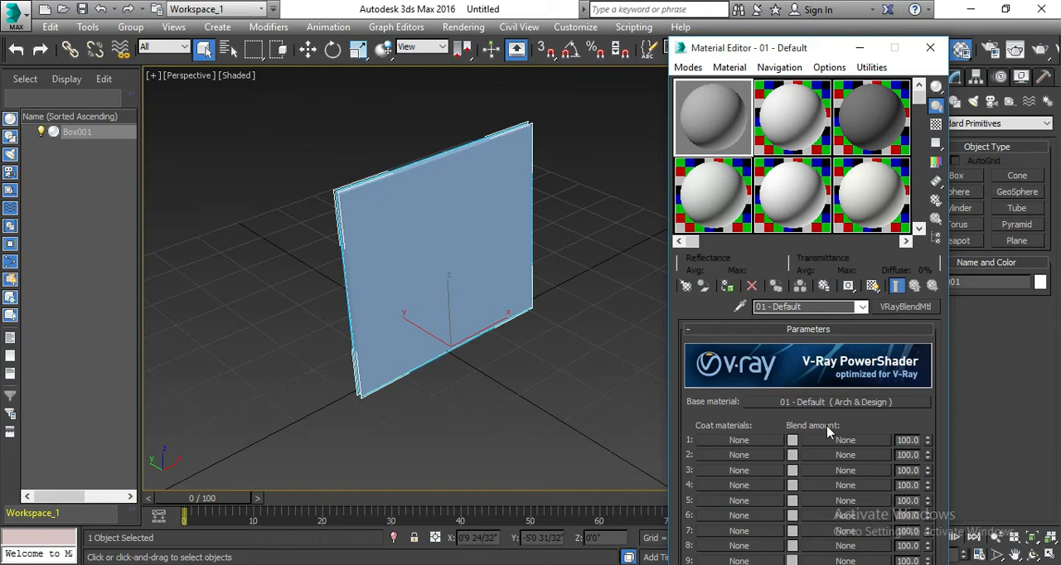
# - Add a VRayMtl as coat material 1 and load filter_perlinnoise_after as its diffuse bitmap
pyautogui.click(779, 424)
pyautogui.click(767, 442)
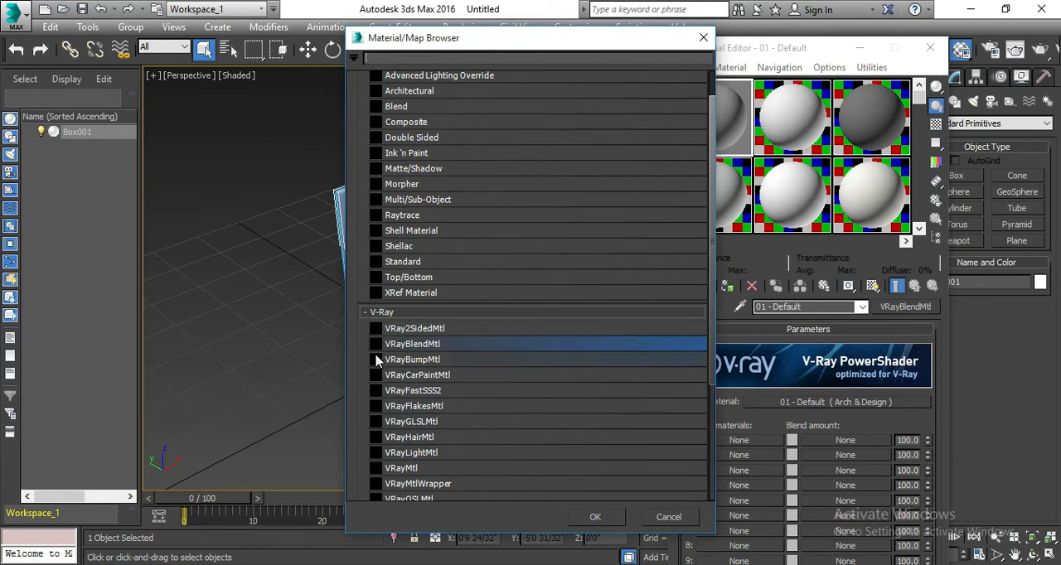
pyautogui.doubleClick(423, 468)
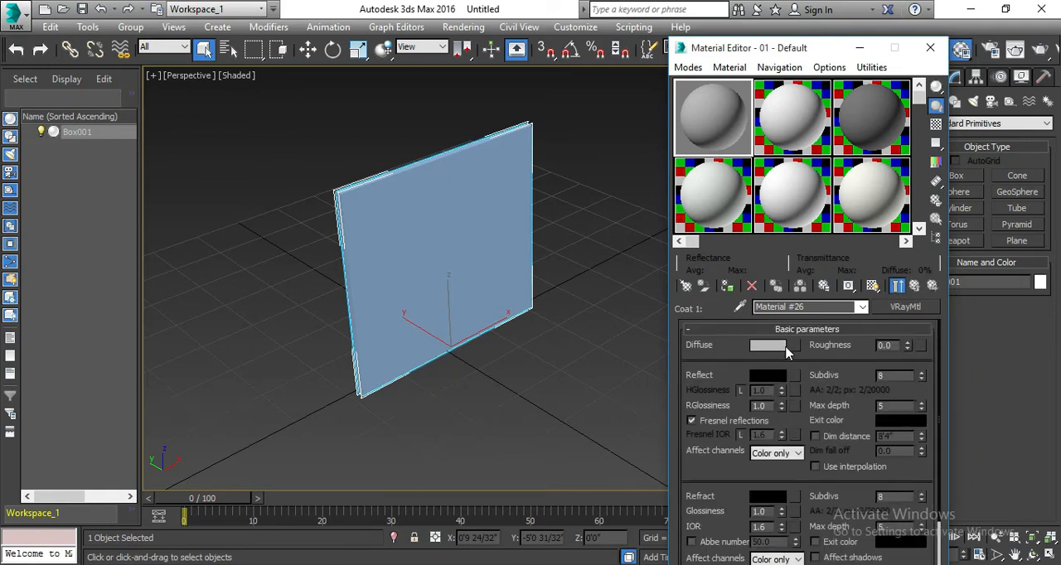
pyautogui.click(796, 346)
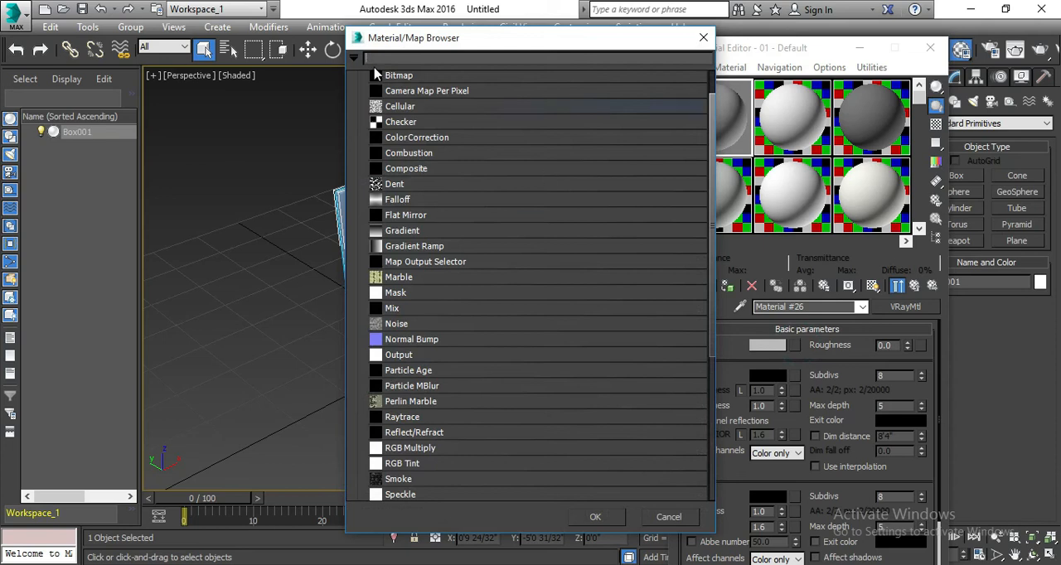
pyautogui.doubleClick(439, 75)
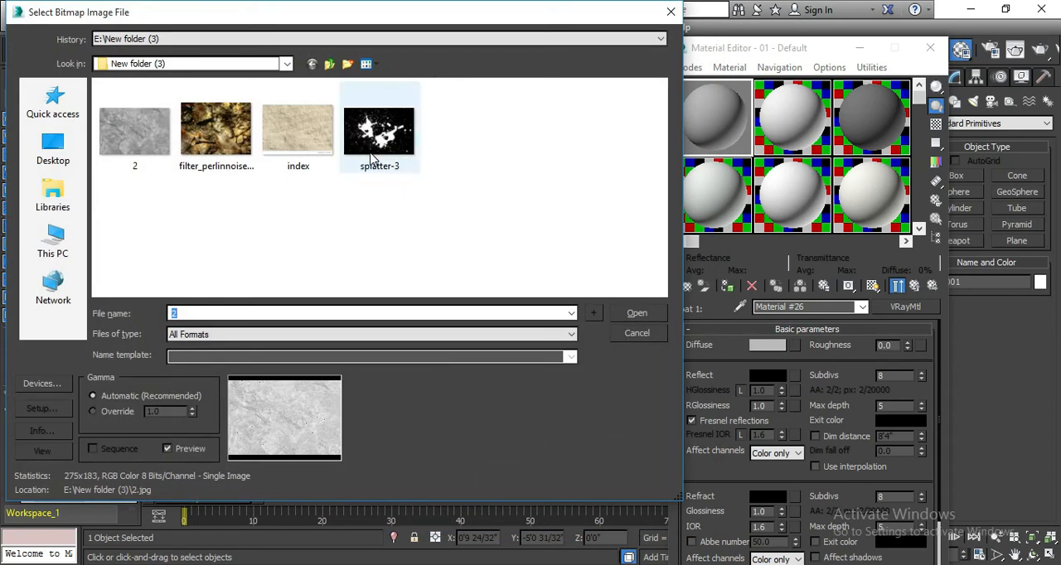
pyautogui.doubleClick(234, 152)
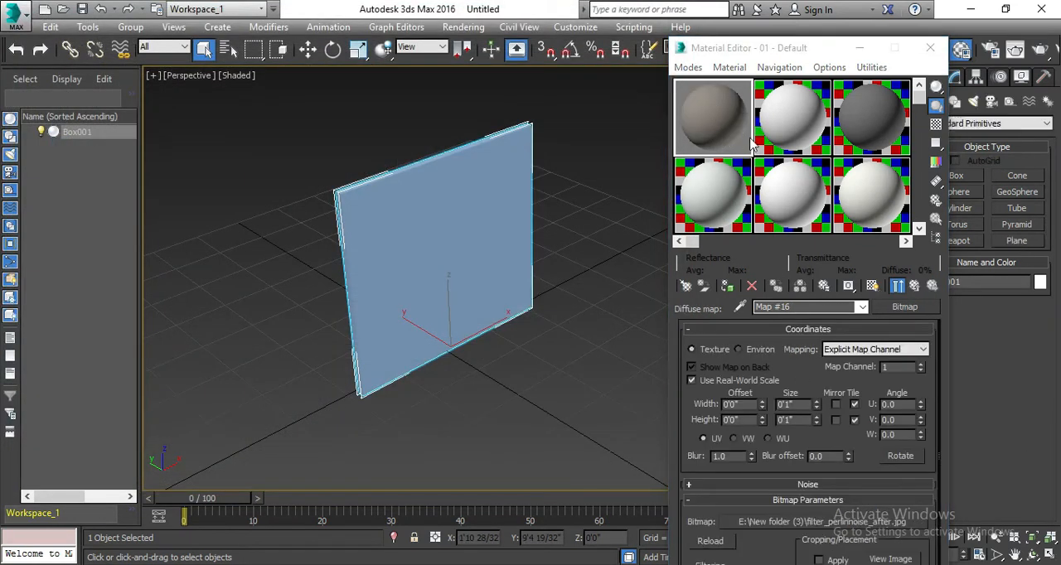
# - Set the diffuse bitmap's real-world width and height to 10 feet each
pyautogui.doubleClick(795, 404)
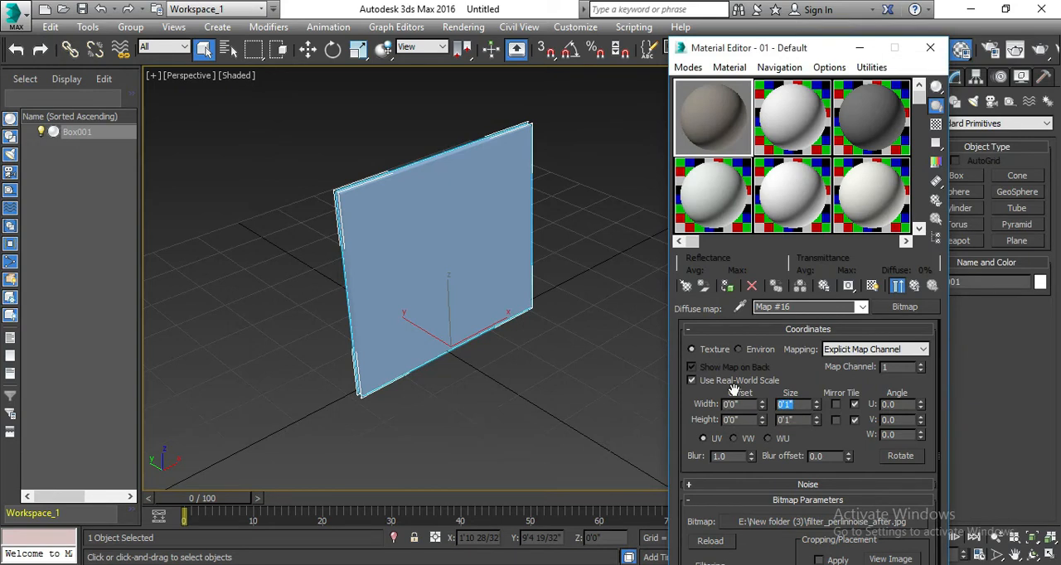
pyautogui.write('1')
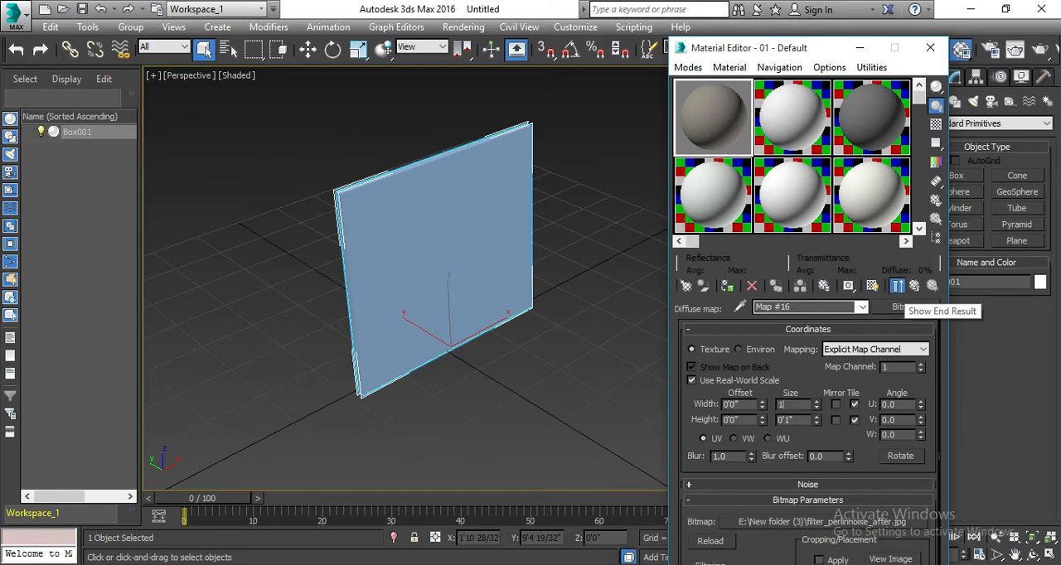
pyautogui.write("0'")
pyautogui.press('Return')
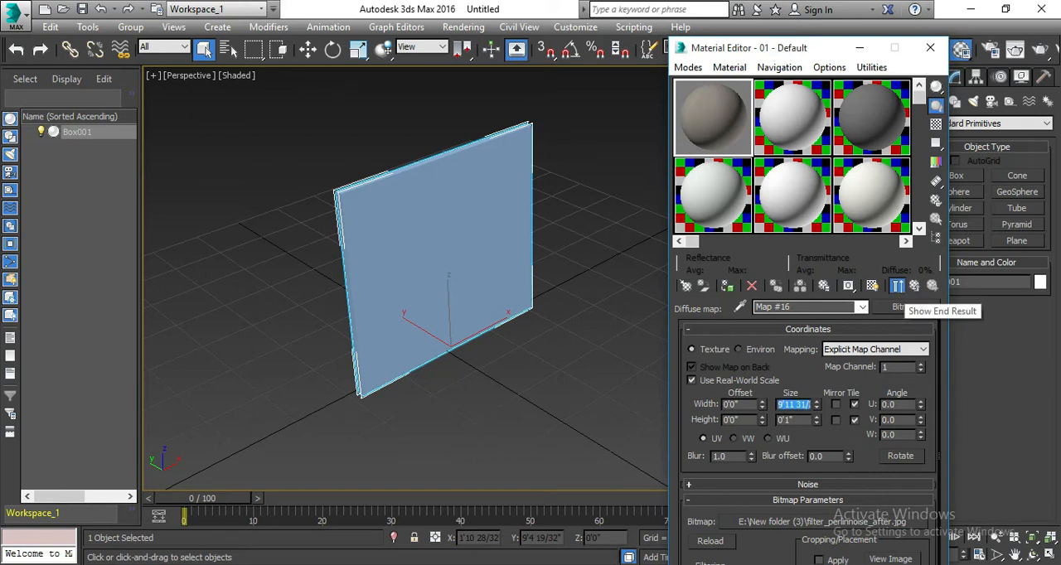
pyautogui.doubleClick(803, 419)
pyautogui.write("10'")
pyautogui.press('Return')
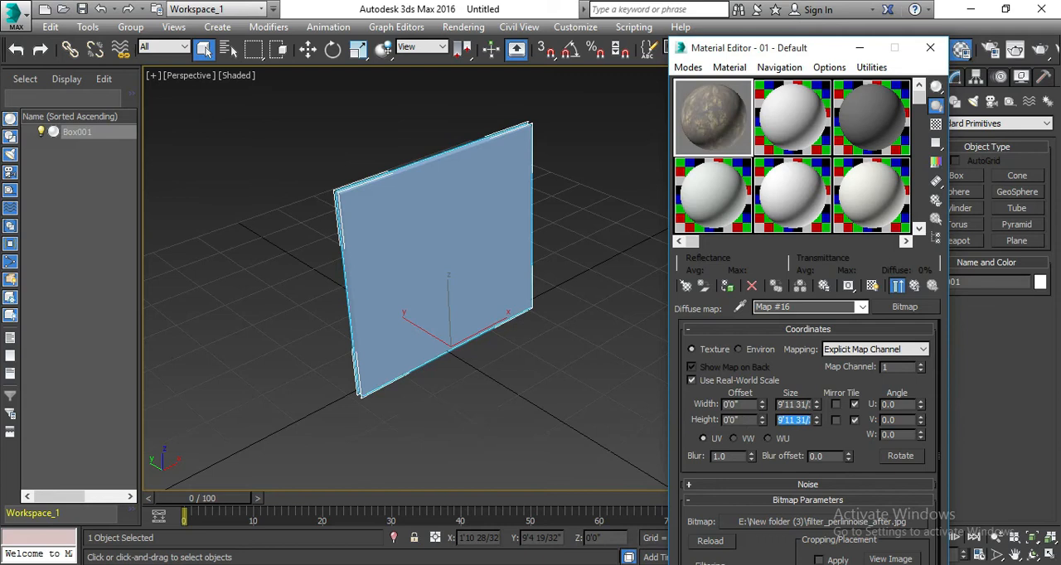
# - Turn on viewport display for the rock texture and assign the blend material to the box
pyautogui.click(872, 286)
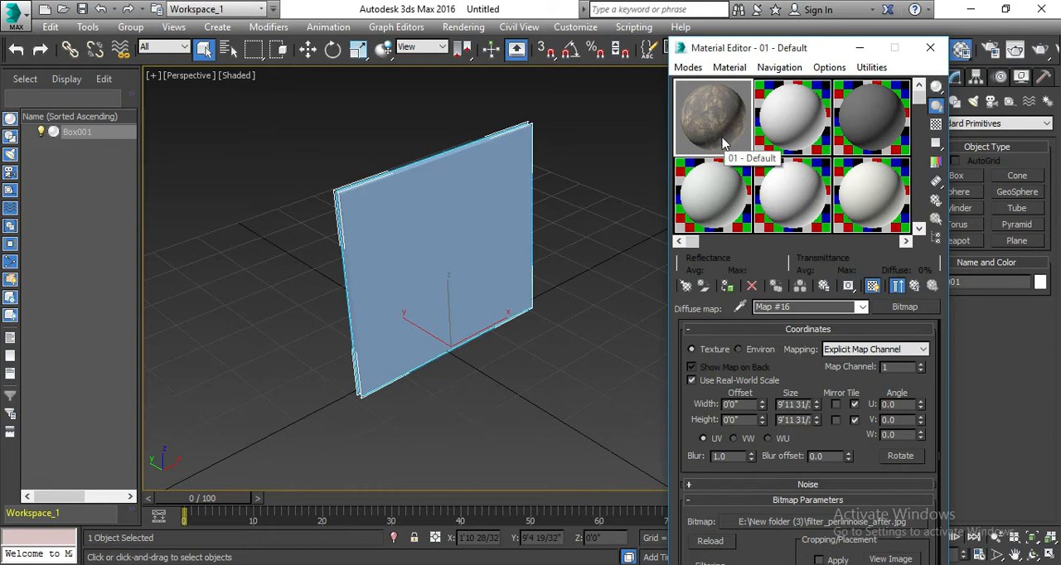
pyautogui.moveTo(730, 149); pyautogui.dragTo(467, 228)
pyautogui.scroll(-3, 481, 307)
pyautogui.scroll(3, 481, 306)
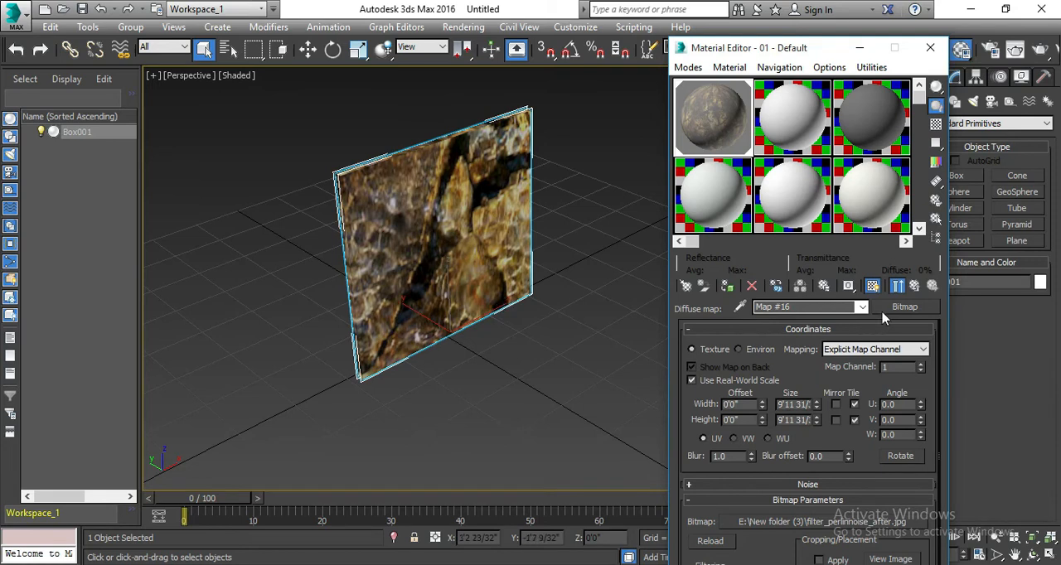
# - Load the splatter-3 bitmap as the blend amount map of coat 1 and show it in the viewport
pyautogui.click(919, 286)
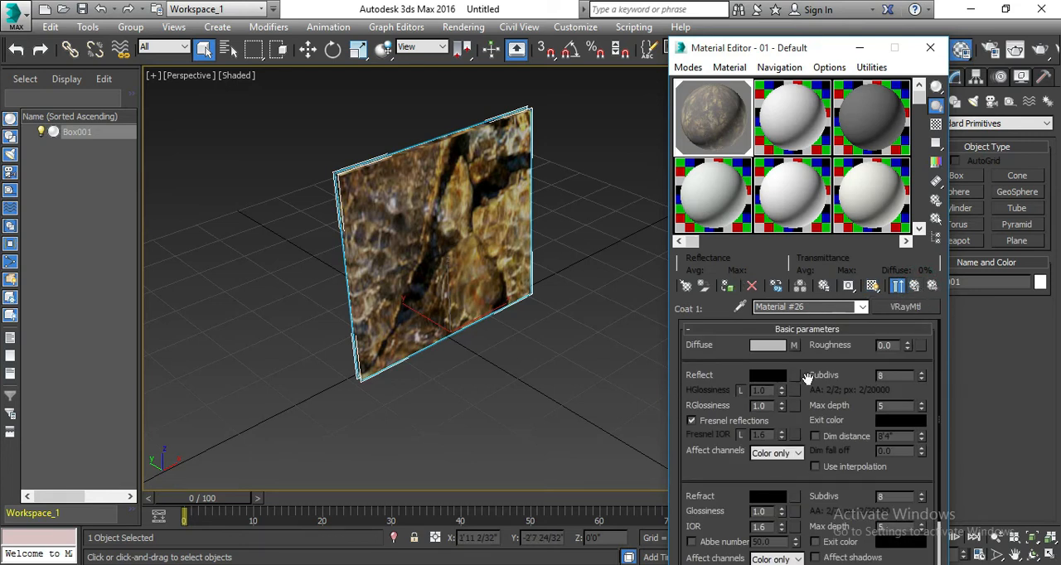
pyautogui.click(908, 292)
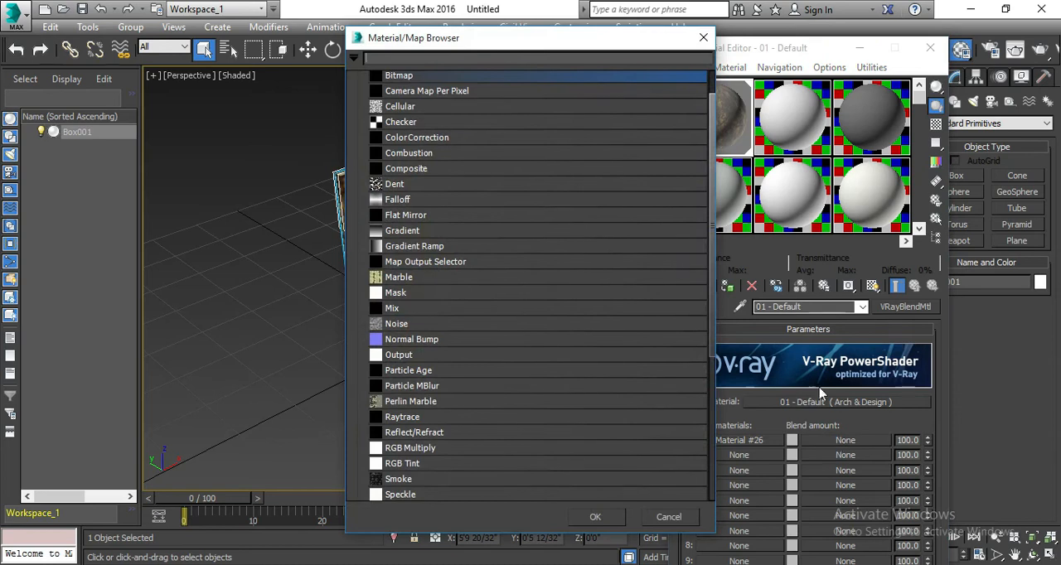
pyautogui.doubleClick(581, 77)
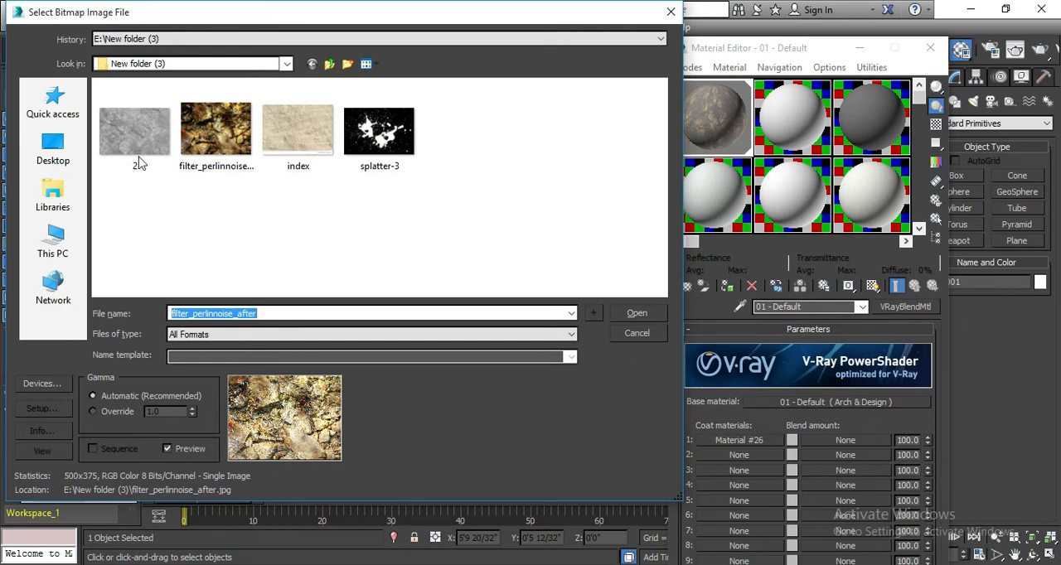
pyautogui.doubleClick(382, 153)
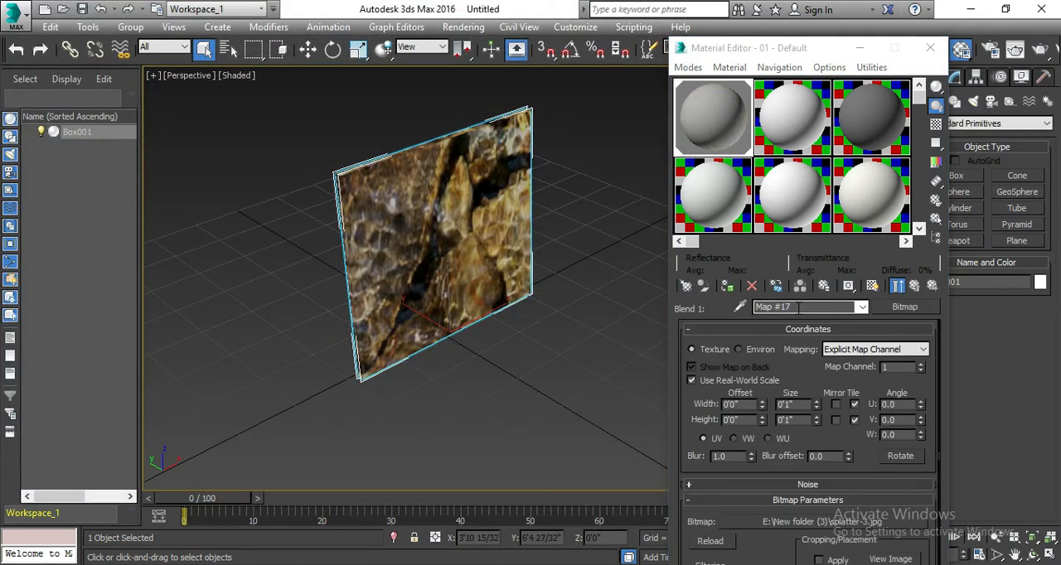
pyautogui.click(873, 287)
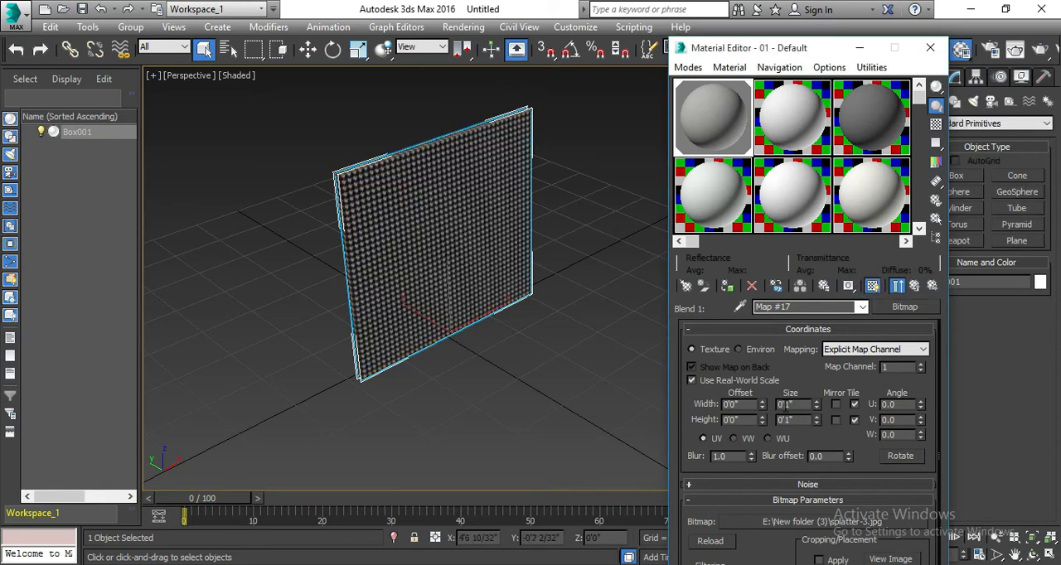
# - Set the splatter bitmap's width and height to 5 feet each and check the material in an enlarged preview
pyautogui.doubleClick(788, 405)
pyautogui.write('5')
pyautogui.press('Return')
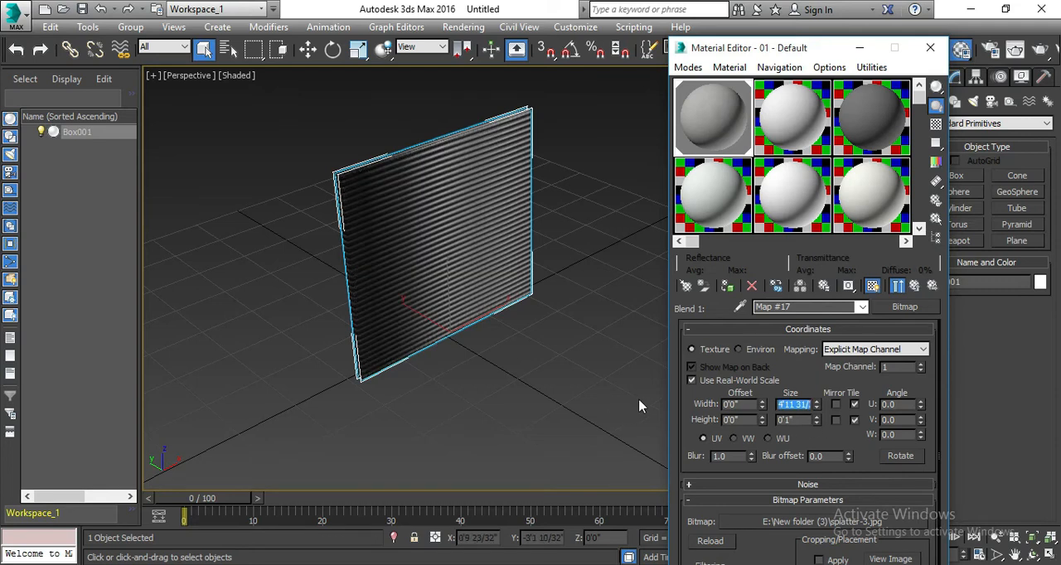
pyautogui.press('Tab')
pyautogui.write('5')
pyautogui.press('Return')
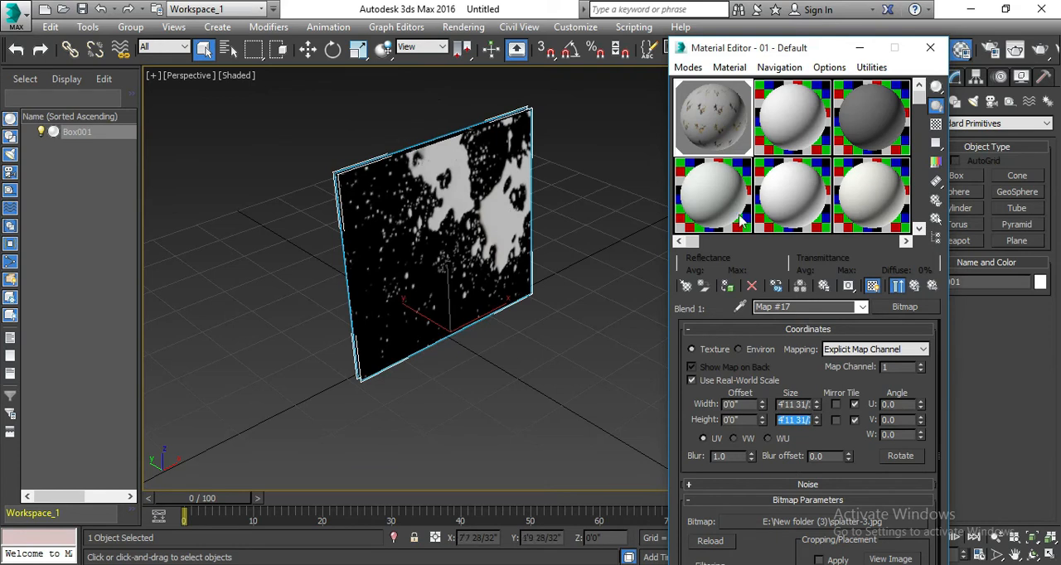
pyautogui.doubleClick(708, 129)
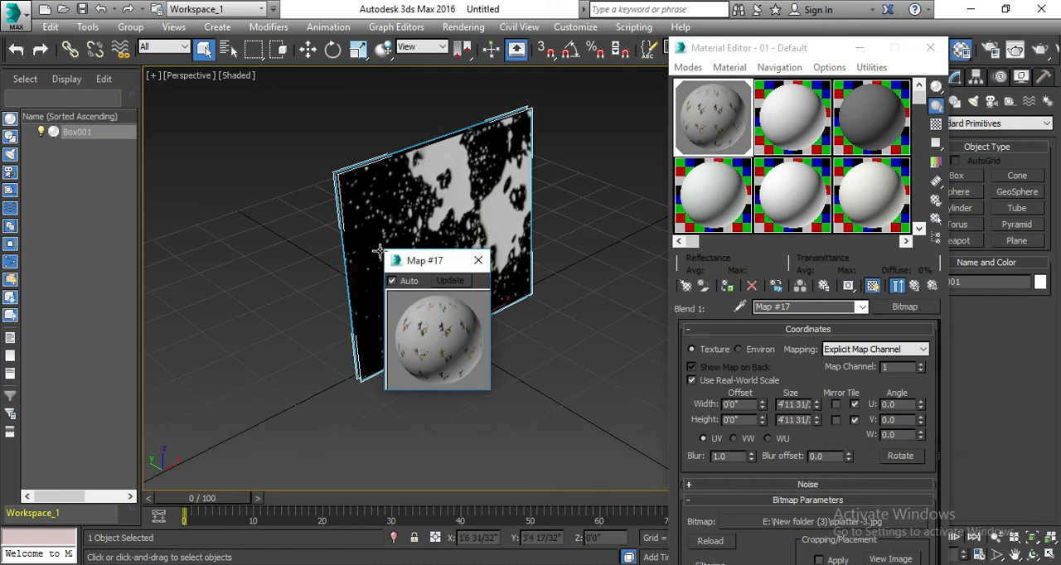
pyautogui.click(476, 260)
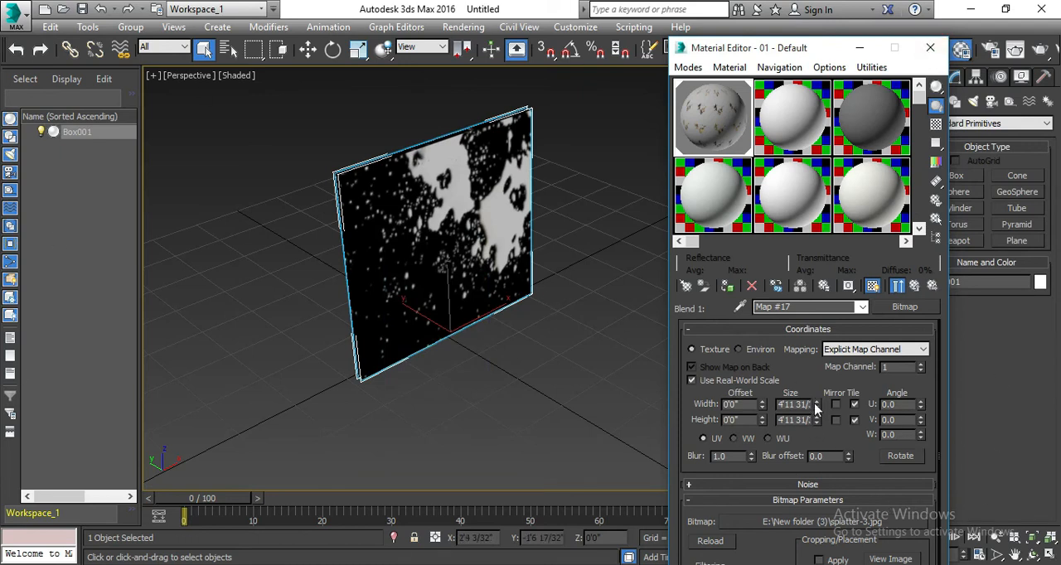
# - Set the splatter bitmap's width and height to 1 foot each and check the enlarged material preview
pyautogui.moveTo(804, 402); pyautogui.dragTo(695, 400)
pyautogui.press('BackSpace')
pyautogui.moveTo(803, 405); pyautogui.dragTo(701, 426)
pyautogui.write('1')
pyautogui.press('Return')
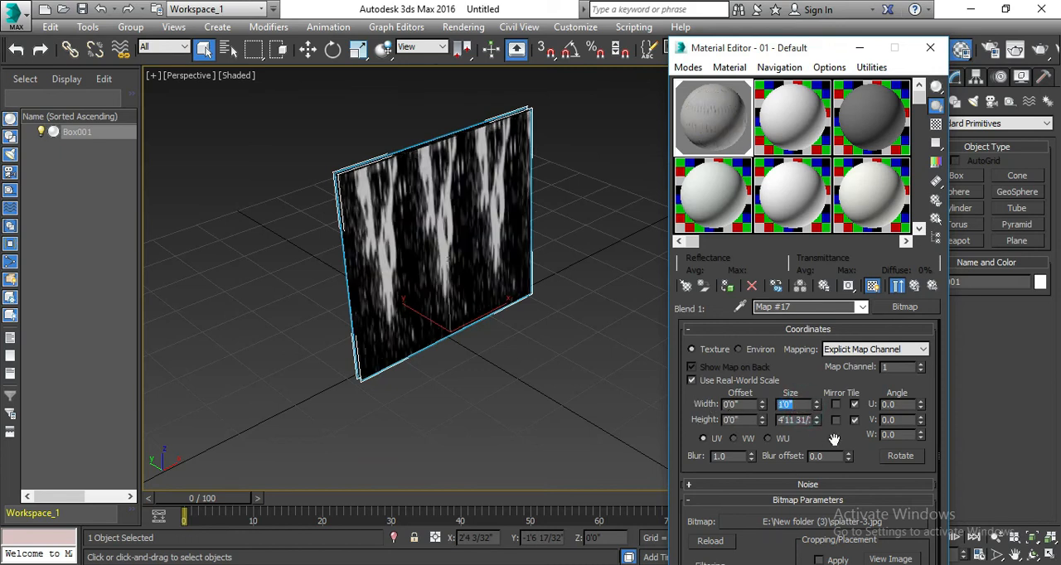
pyautogui.moveTo(808, 420); pyautogui.dragTo(661, 445)
pyautogui.press('BackSpace')
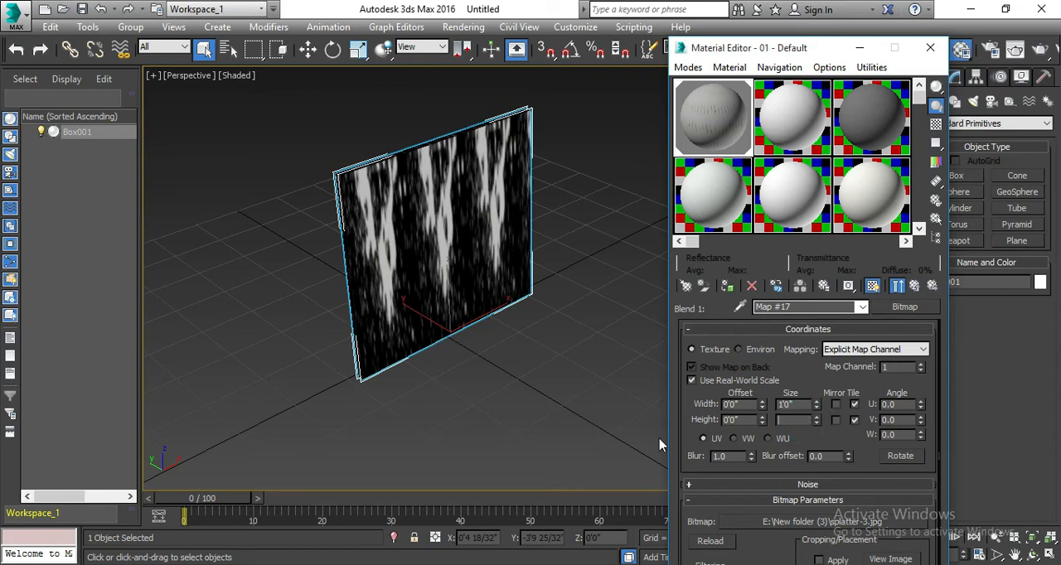
pyautogui.press('Return')
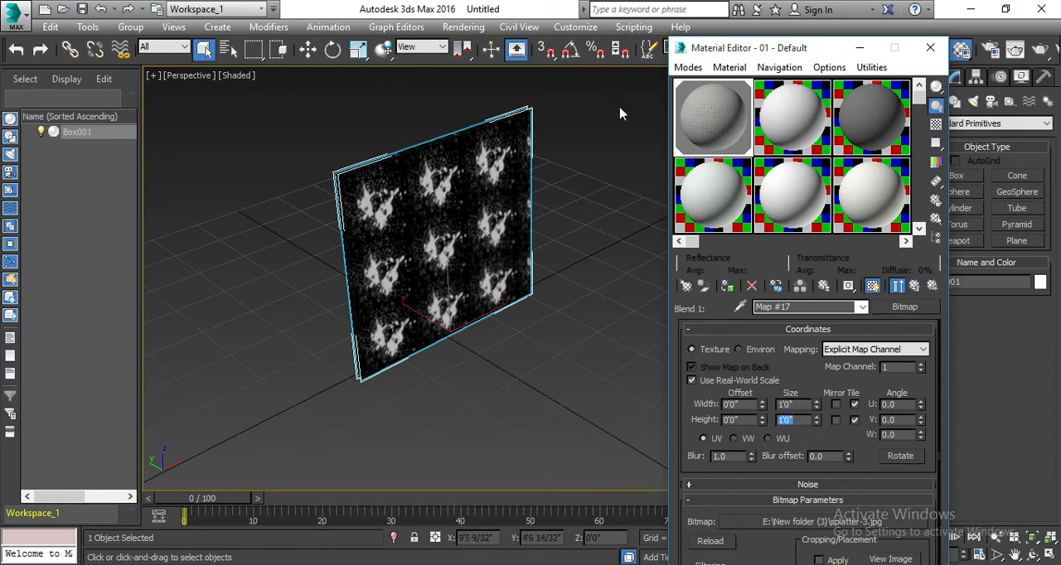
pyautogui.doubleClick(690, 124)
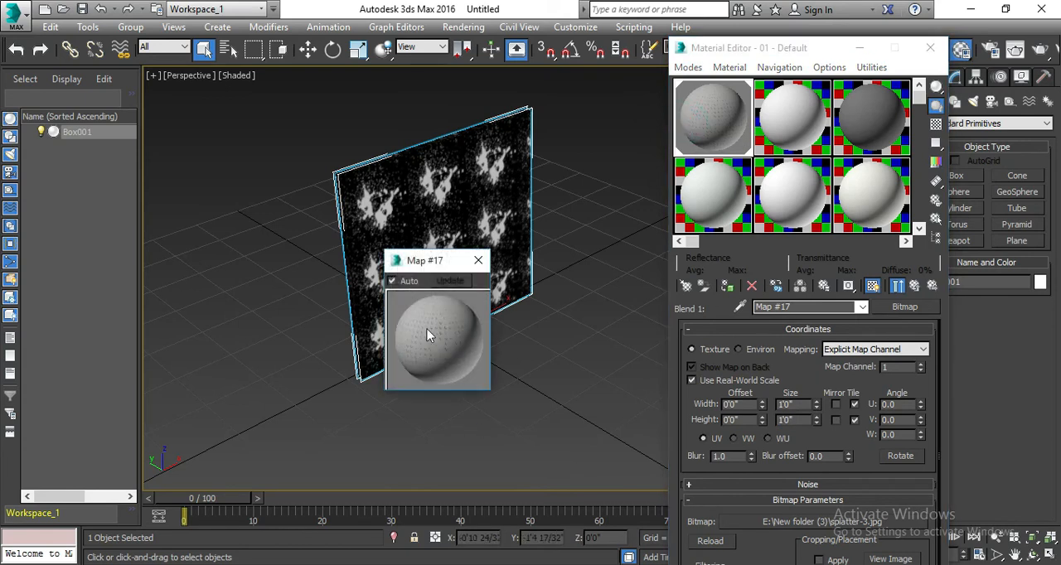
pyautogui.click(476, 263)
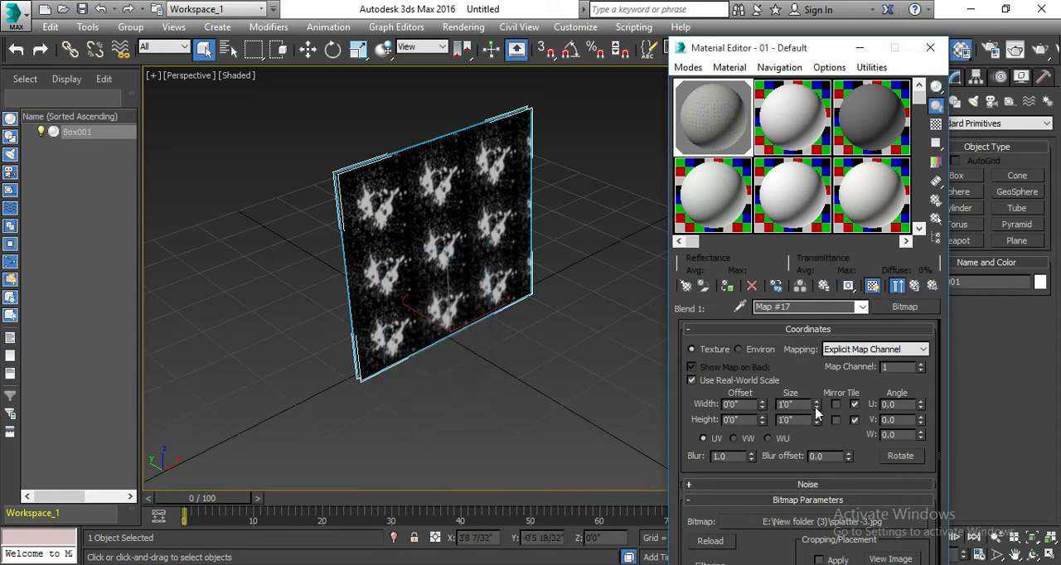
# - Enlarge the splatter bitmap's tile size to about 3'4" wide and 9'2" high
pyautogui.moveTo(816, 411); pyautogui.dragTo(831, 258)
pyautogui.moveTo(839, 192); pyautogui.dragTo(840, 187)
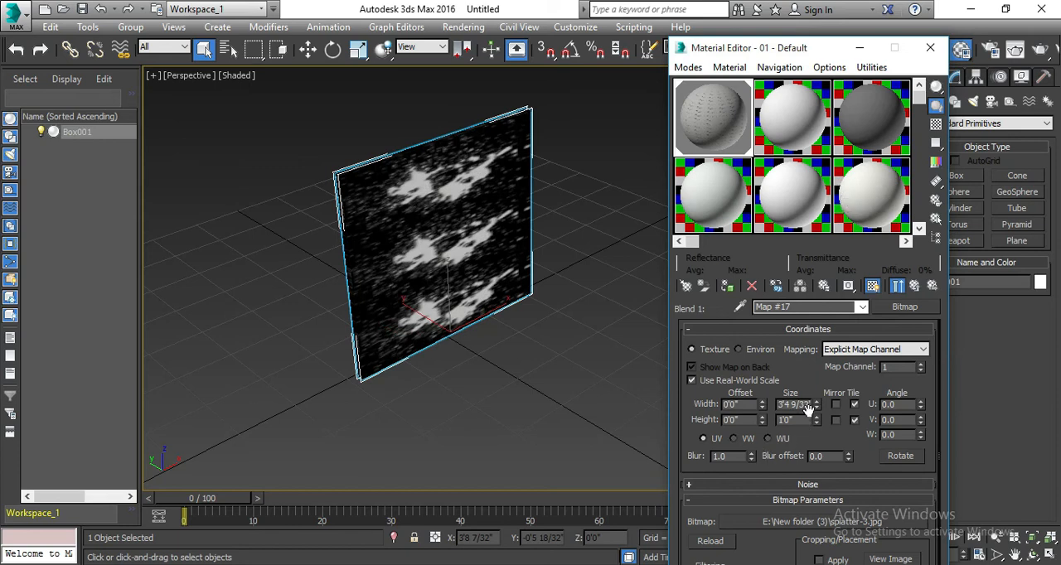
pyautogui.moveTo(816, 419); pyautogui.dragTo(776, 260)
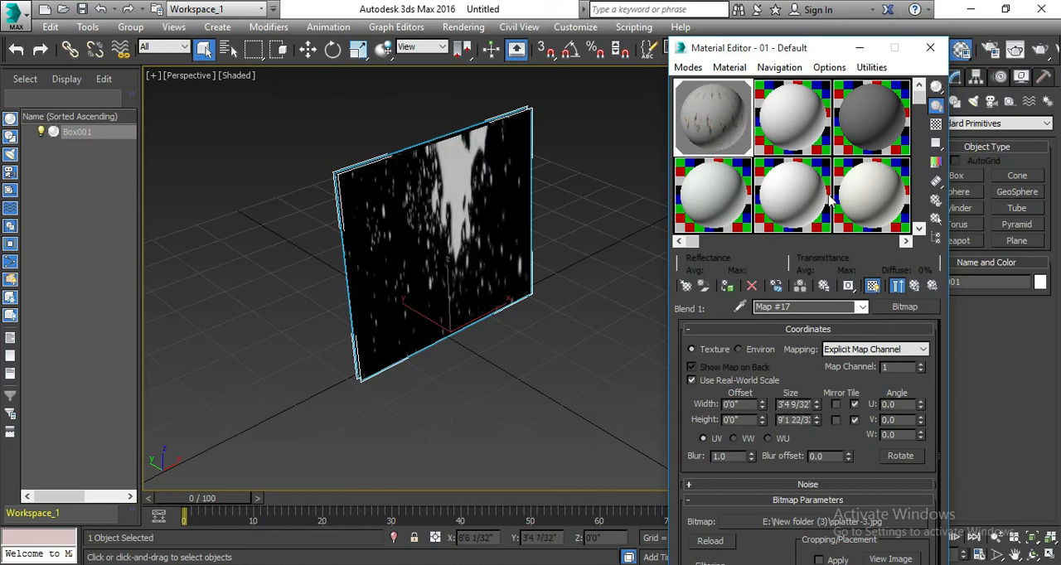
# - Render the Perspective view to check the splatter coat on the box, and close the render windows
pyautogui.click(930, 47)
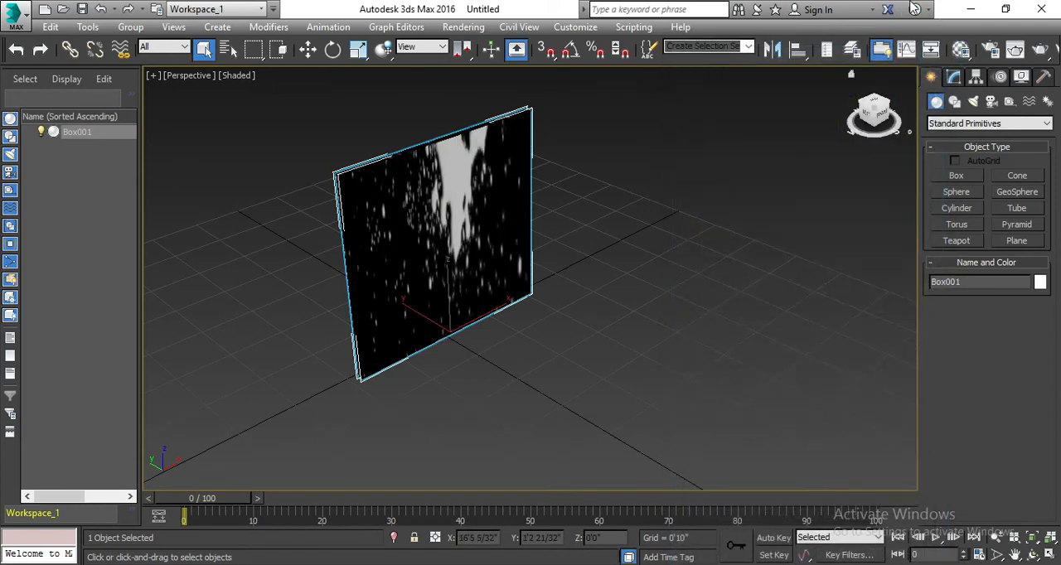
pyautogui.click(1040, 49)
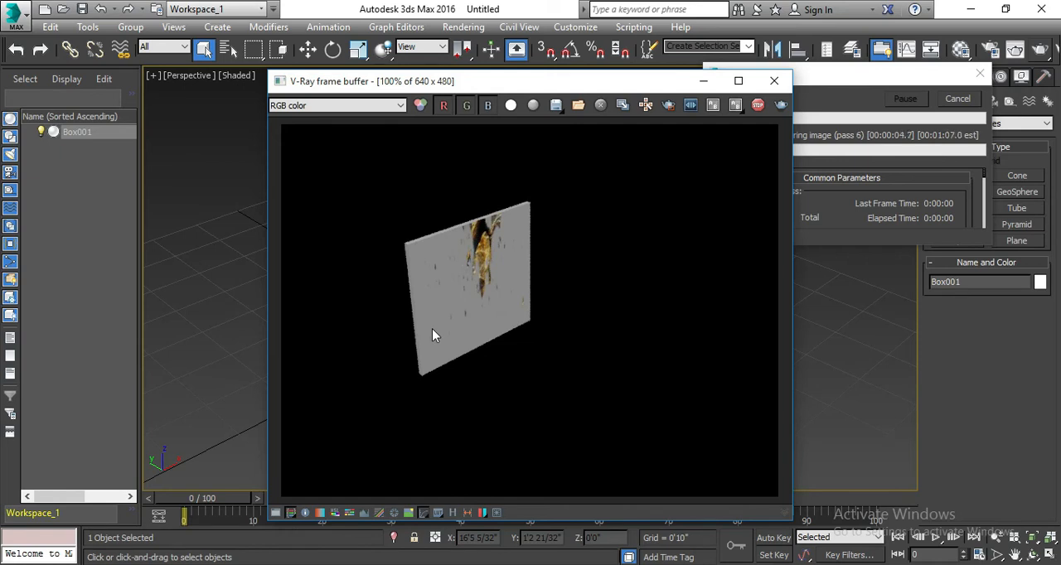
pyautogui.click(775, 80)
pyautogui.click(978, 75)
# - Set the splatter bitmap's tile width to 10 feet in the Material Editor
pyautogui.click(959, 50)
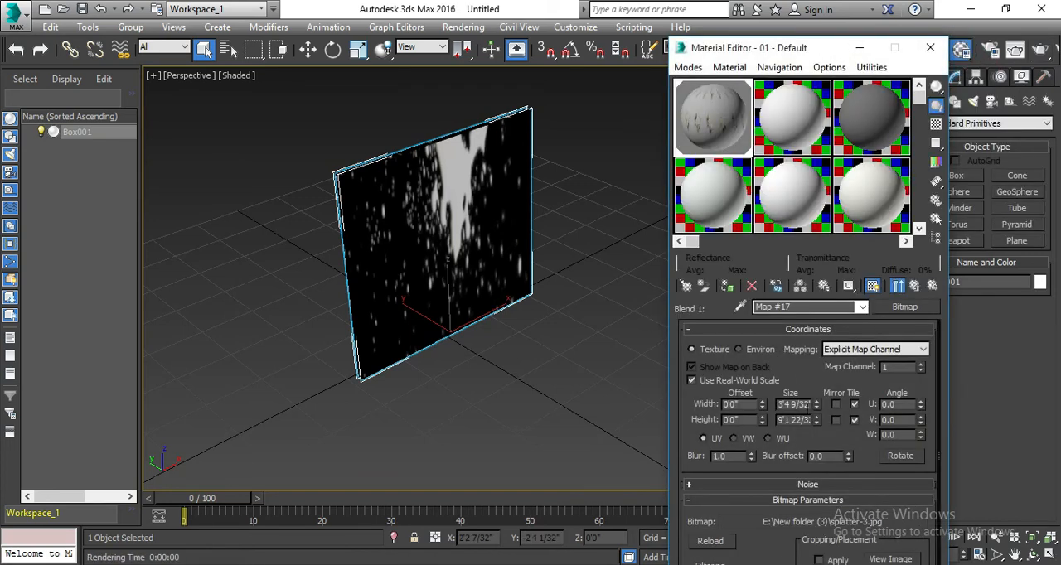
pyautogui.doubleClick(800, 404)
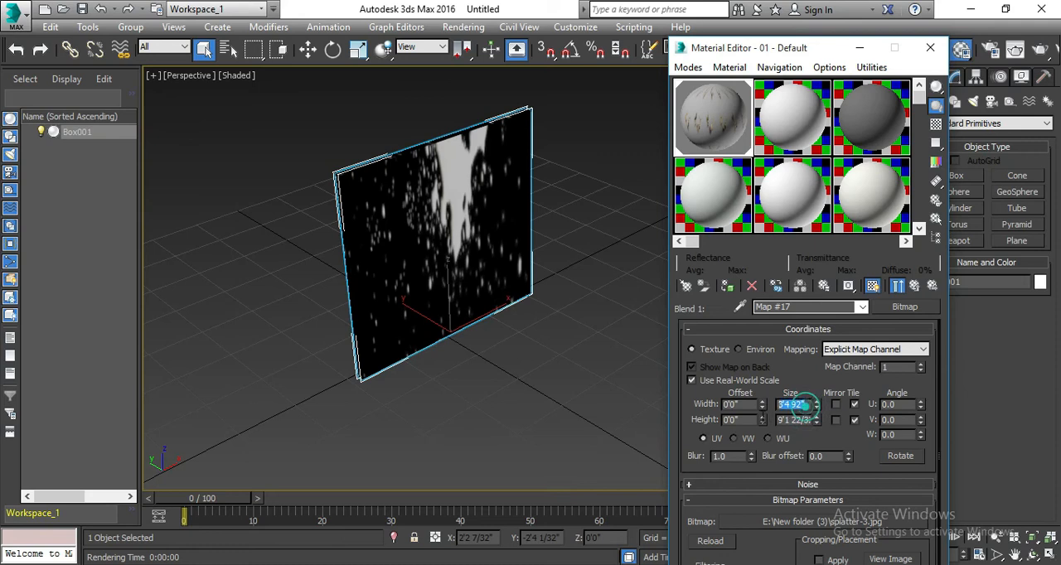
pyautogui.write('10')
pyautogui.press('Return')
# - Offset the splatter bitmap by 5 feet in both width and height
pyautogui.doubleClick(745, 405)
pyautogui.write('5')
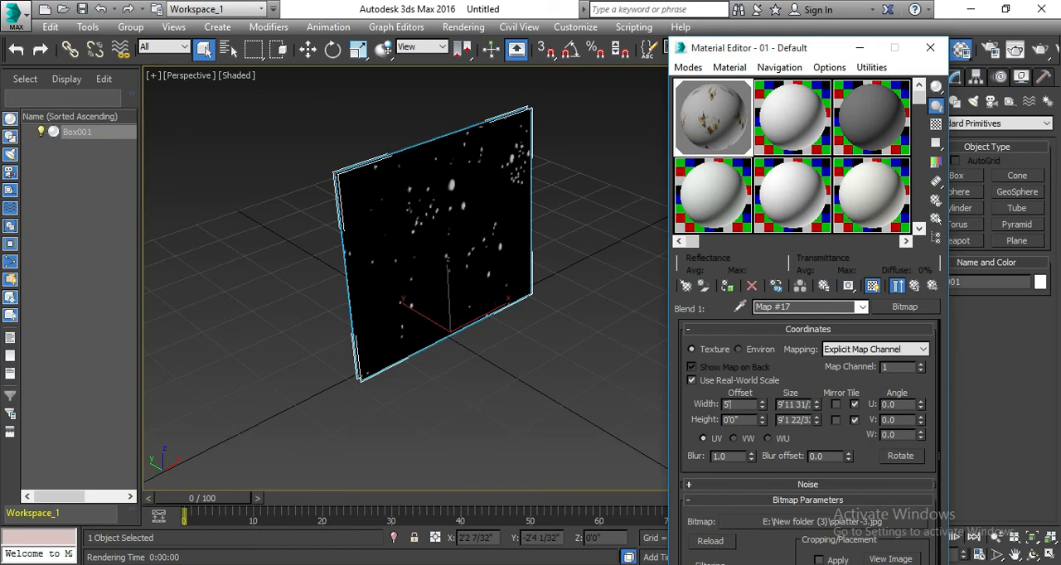
pyautogui.press('Return')
pyautogui.doubleClick(735, 419)
pyautogui.write('5')
pyautogui.press('Return')
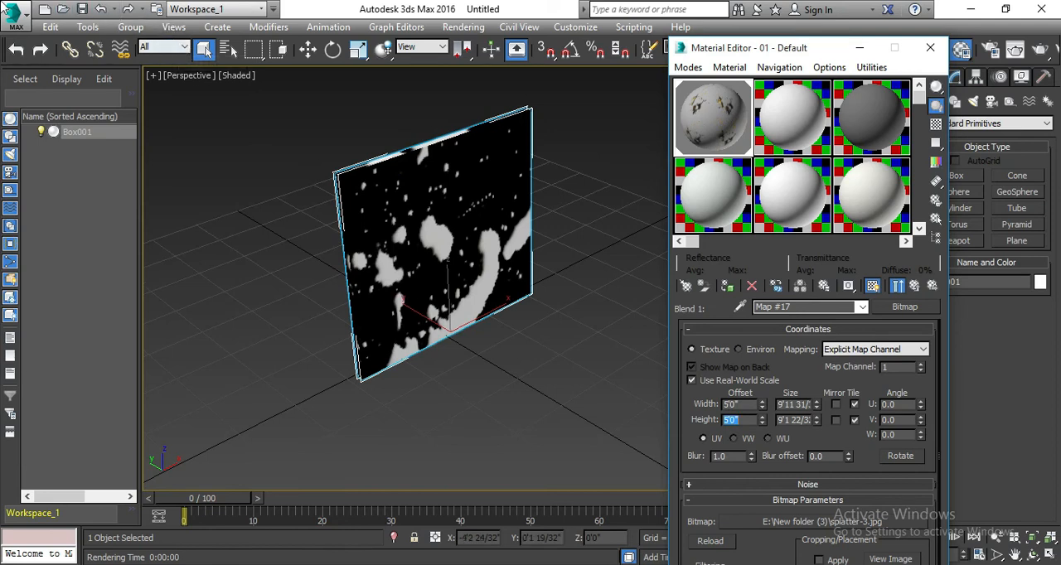
# - Render the Perspective view again to check the repositioned splatter mask on the box
pyautogui.click(1043, 49)
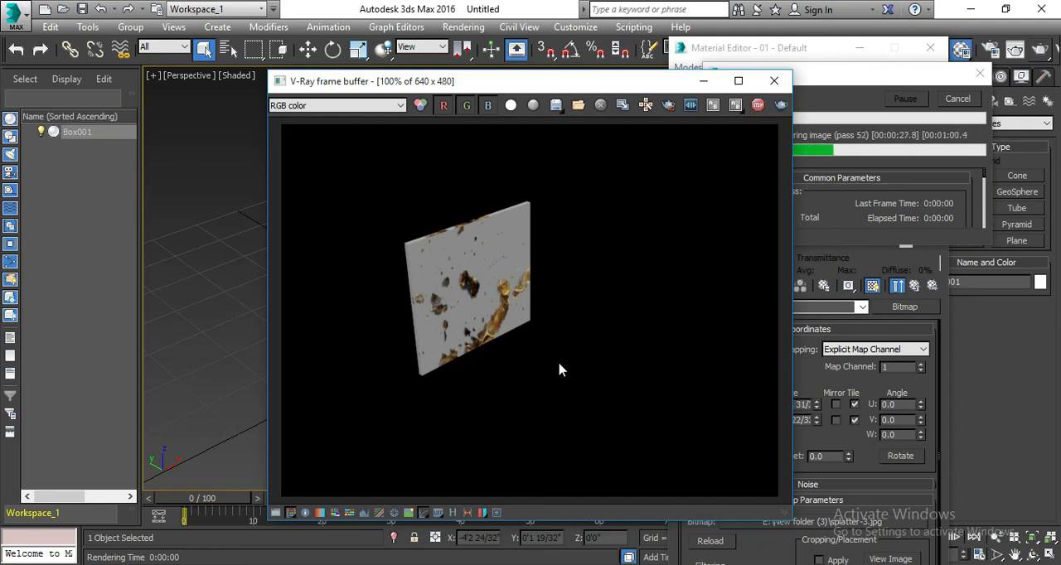
pyautogui.click(433, 564)
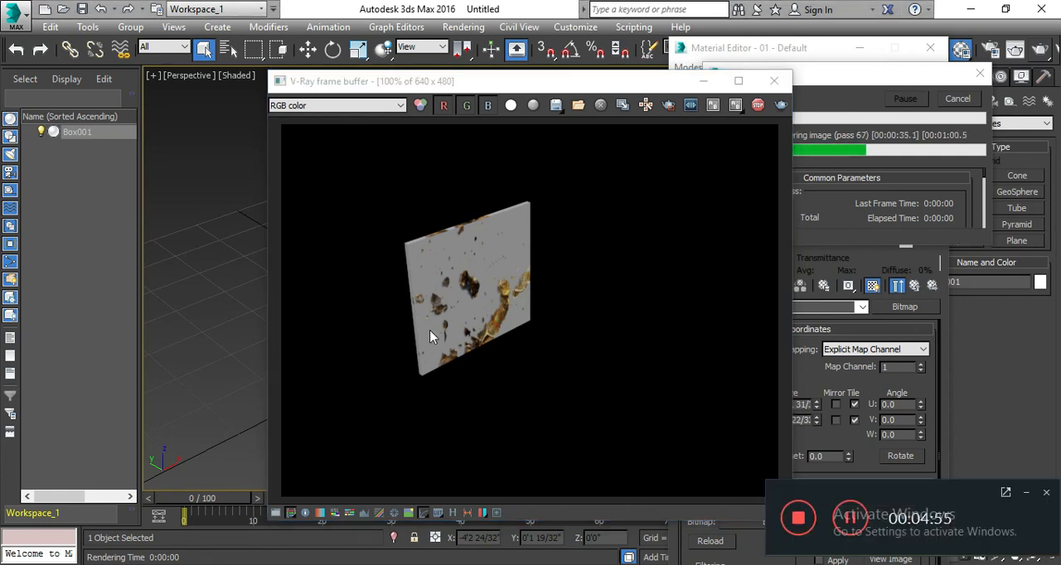